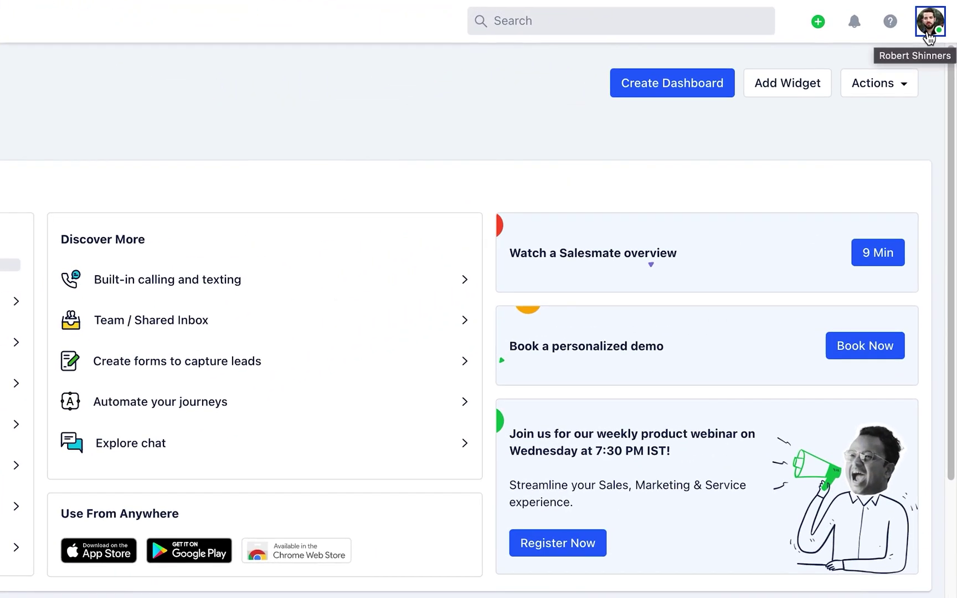
# From Salesmate Setup's Voice add-ons, start installing the Dialpad integration
pyautogui.click(929, 37)
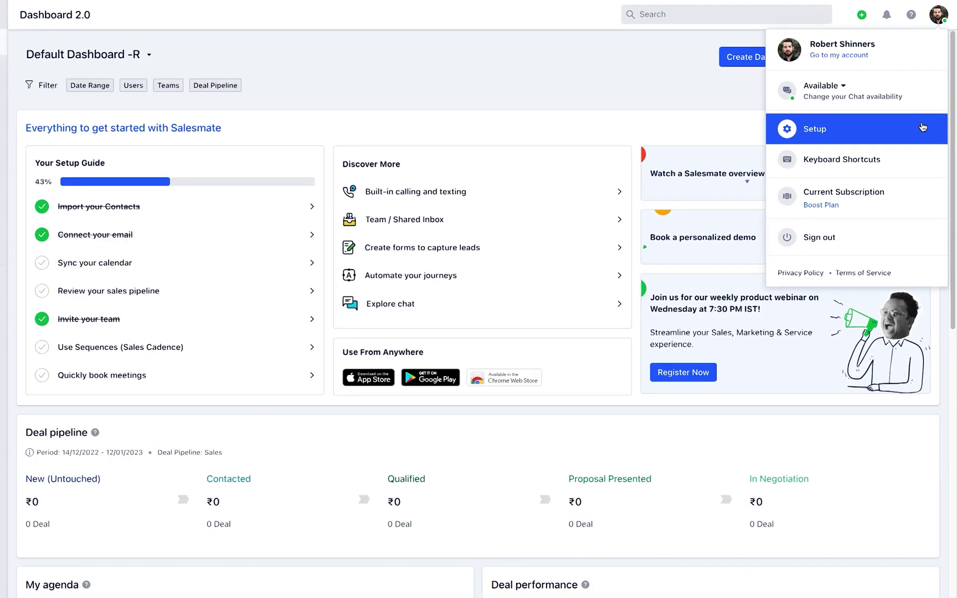
pyautogui.click(907, 186)
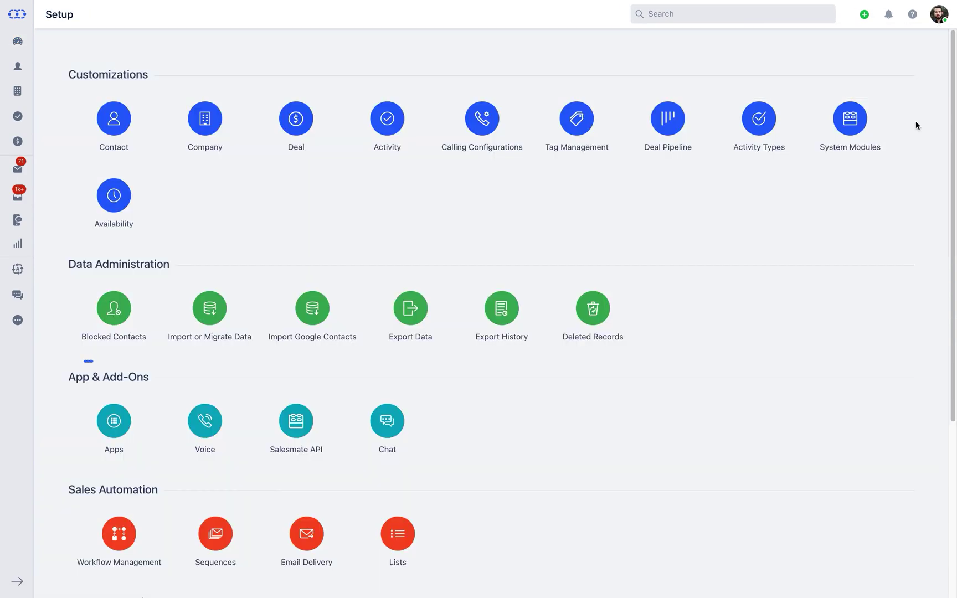
pyautogui.click(203, 454)
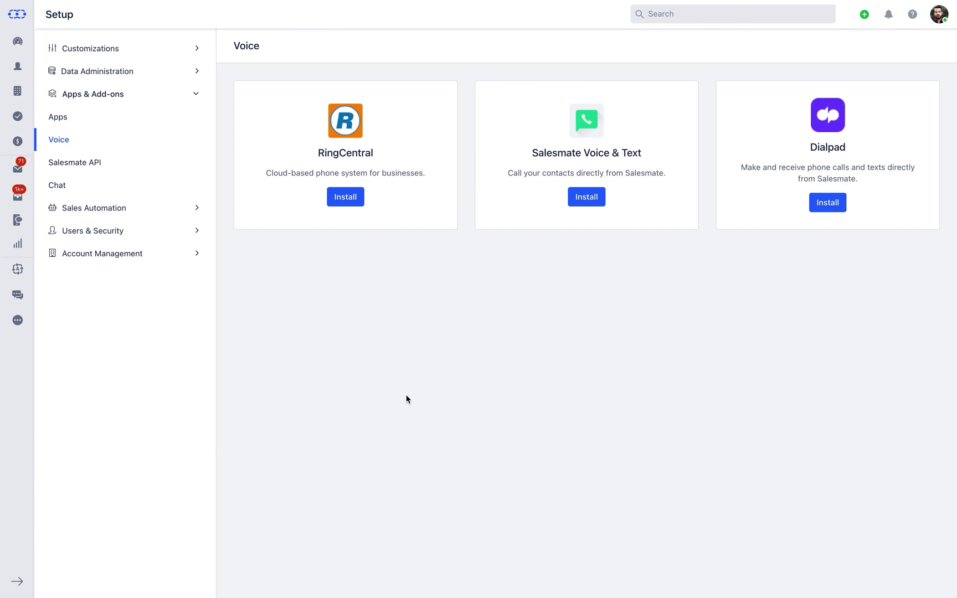
pyautogui.click(825, 207)
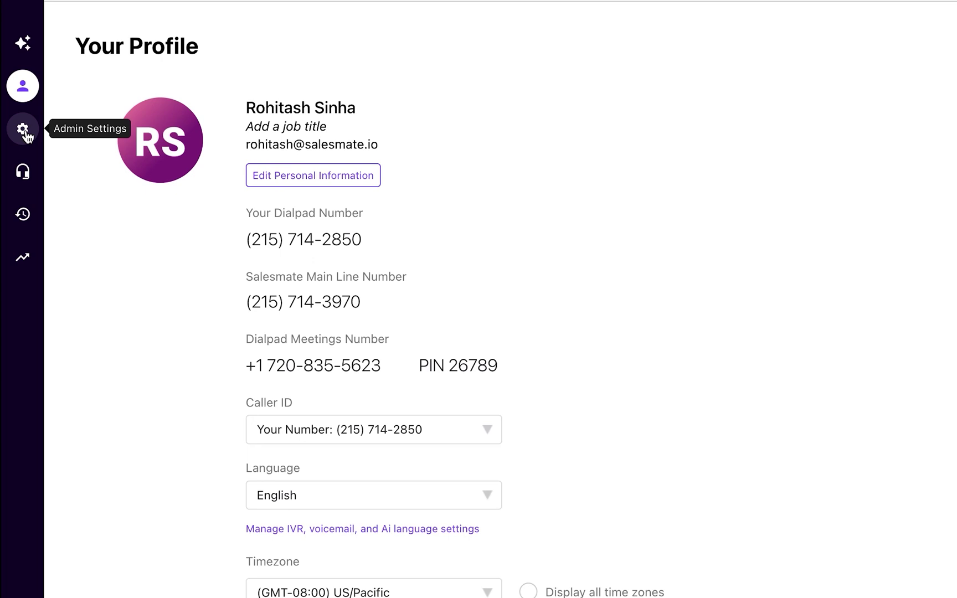
# Switch Dialpad admin settings to My company and open the Authentication API Keys page
pyautogui.click(16, 116)
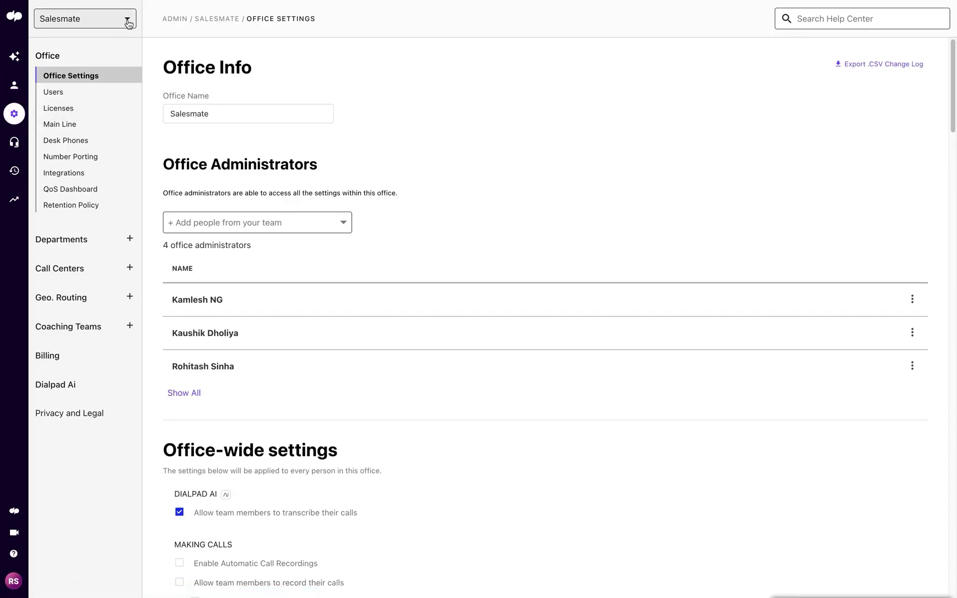
pyautogui.click(129, 21)
pyautogui.click(117, 41)
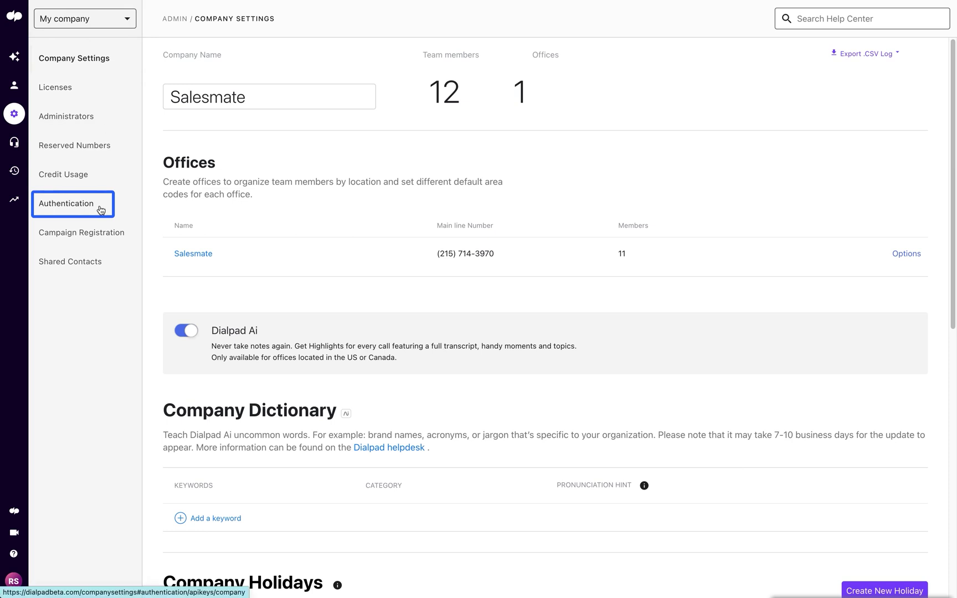
pyautogui.click(101, 210)
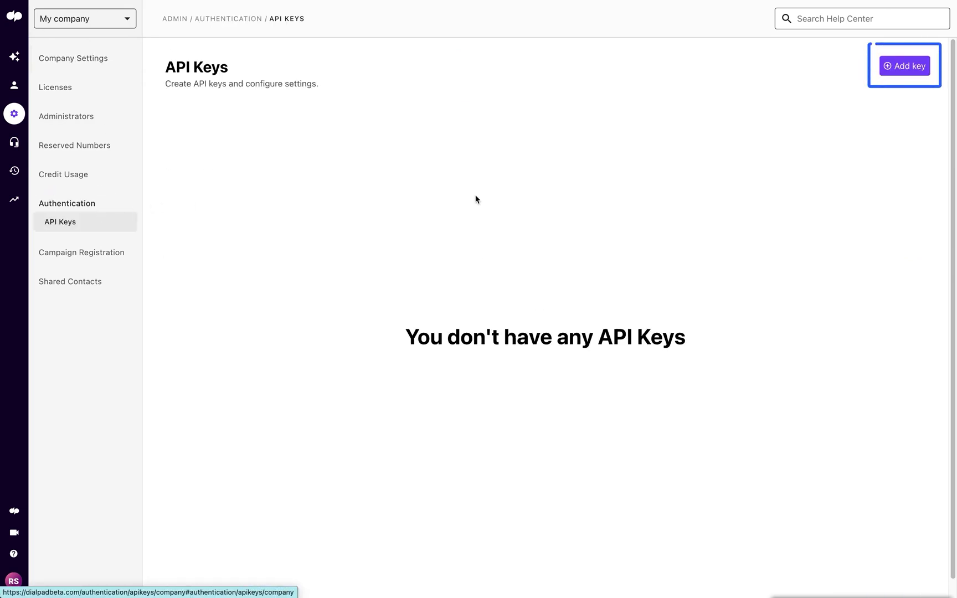
# Create the 'Salesmate - Dialpad' key with recordings and message content export scopes, then copy it
pyautogui.click(900, 73)
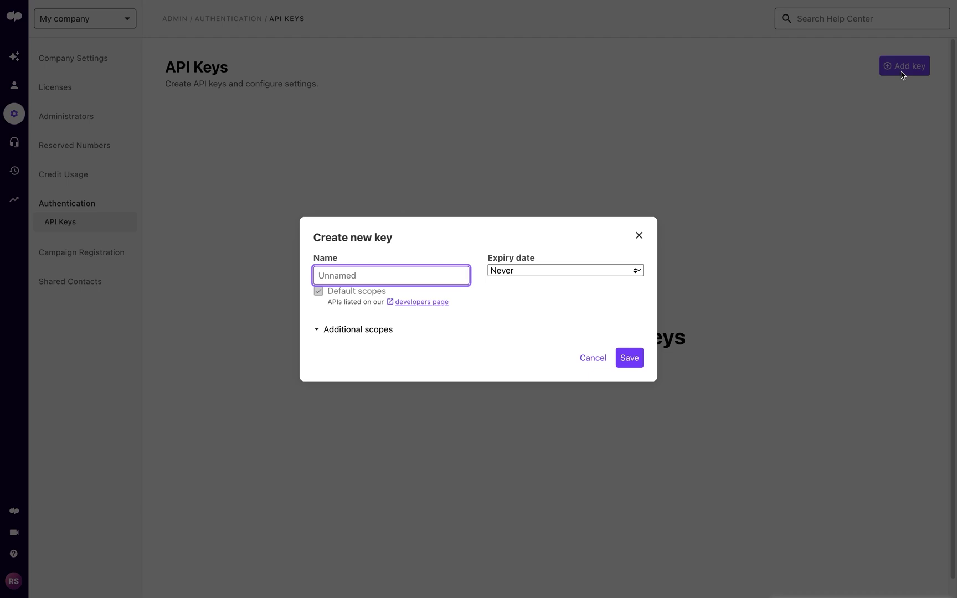
pyautogui.write('Salesmate -')
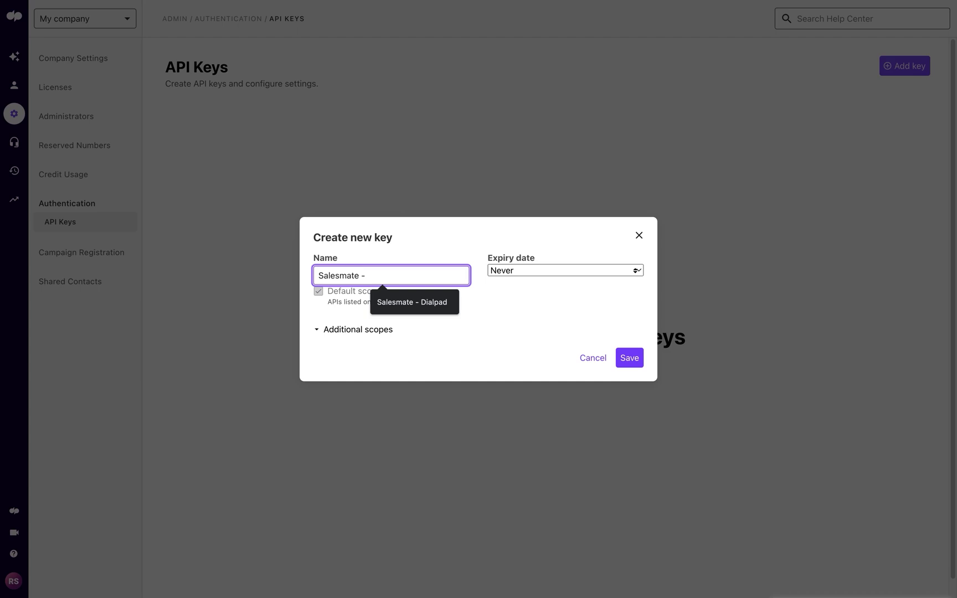
pyautogui.write('pad')
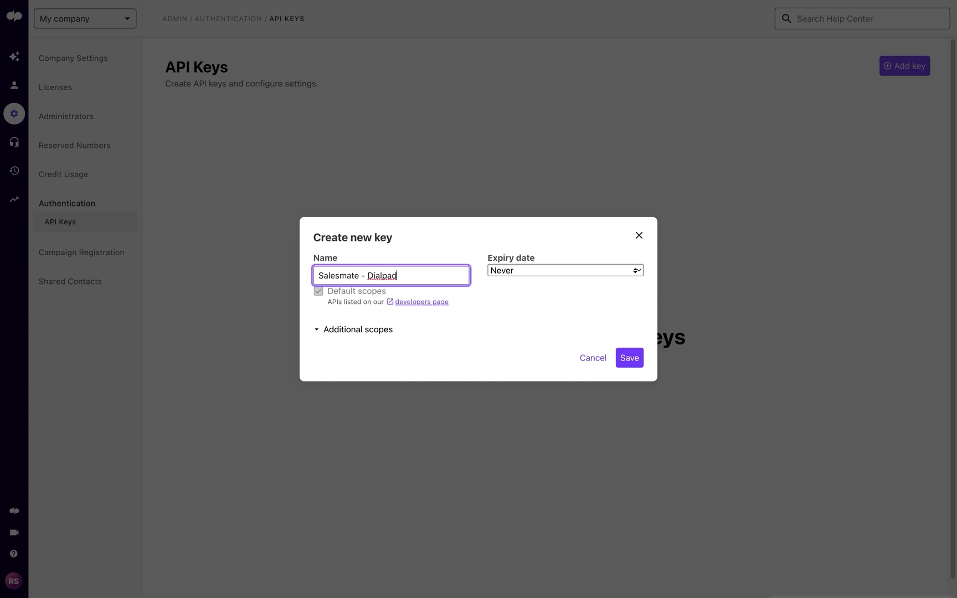
pyautogui.click(317, 329)
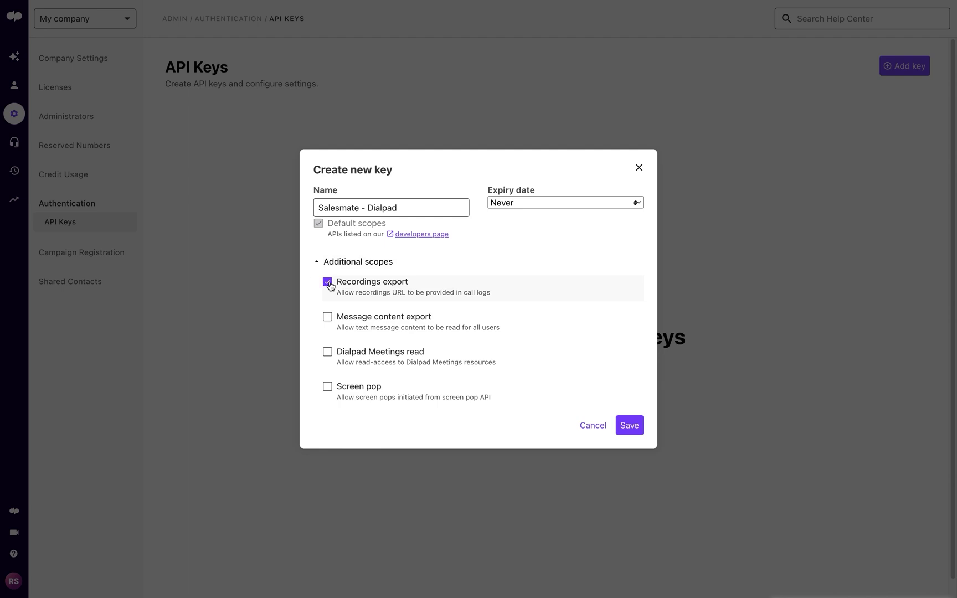
pyautogui.click(328, 318)
pyautogui.click(628, 427)
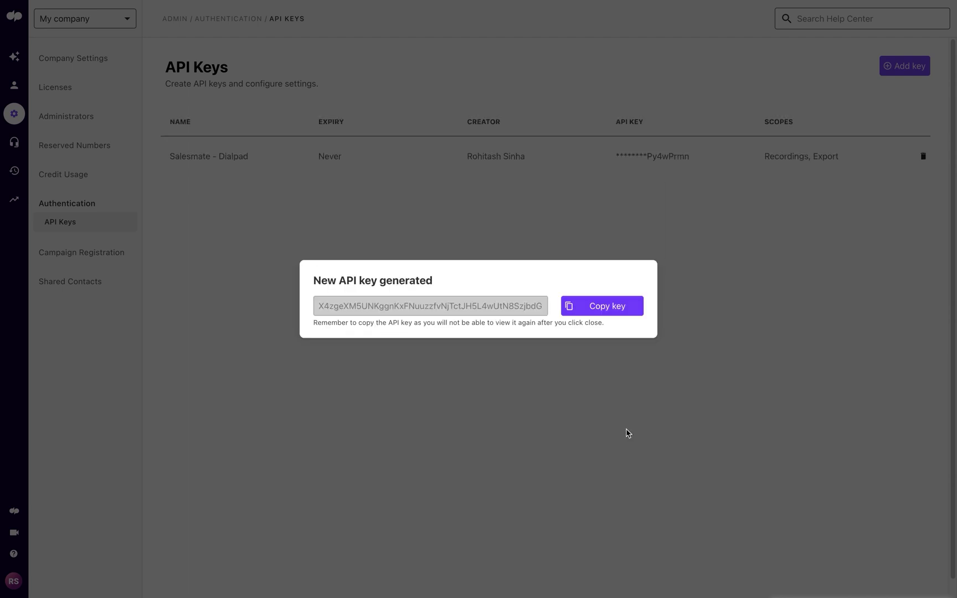
pyautogui.click(613, 315)
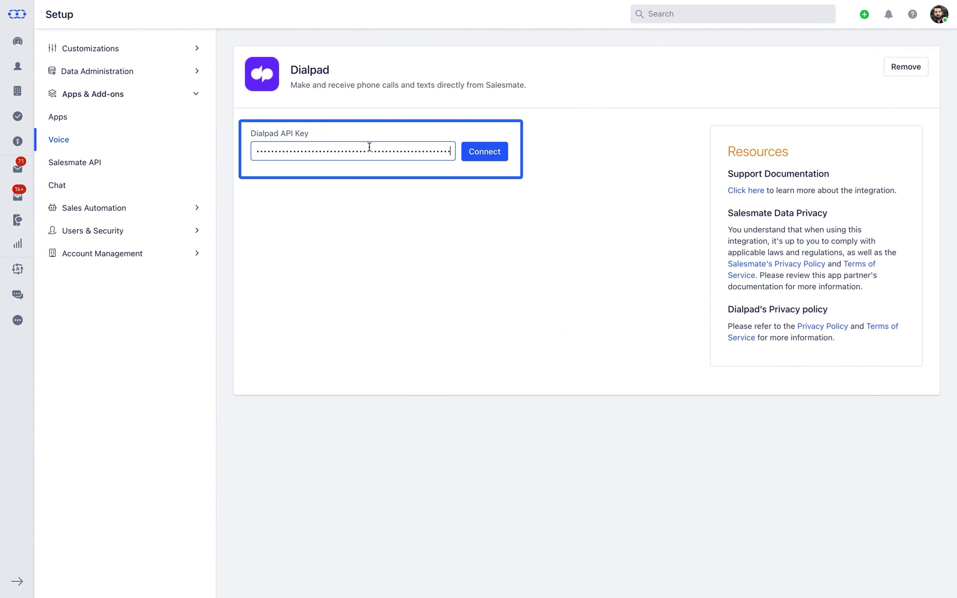
pyautogui.click(475, 155)
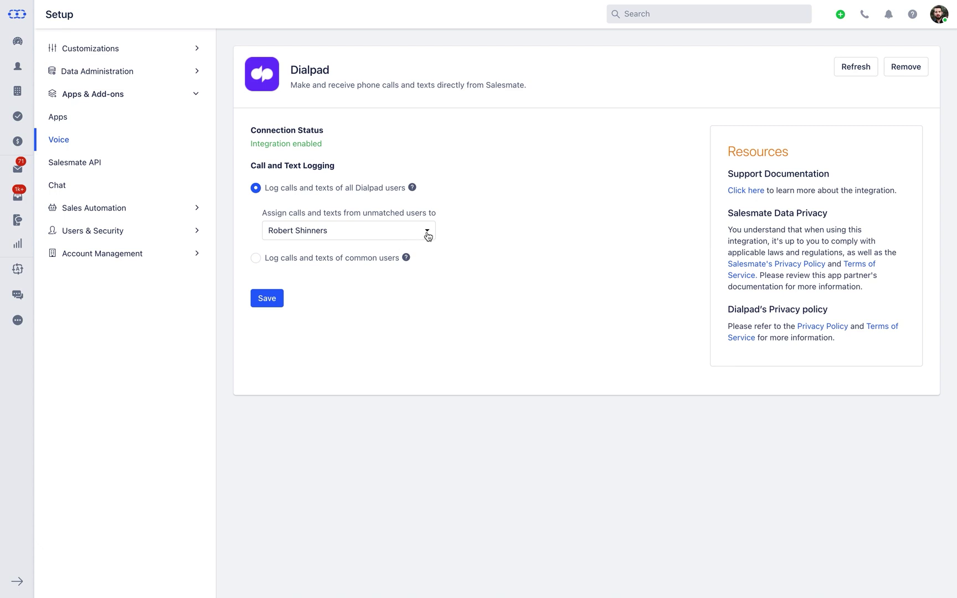
pyautogui.click(427, 235)
pyautogui.click(428, 235)
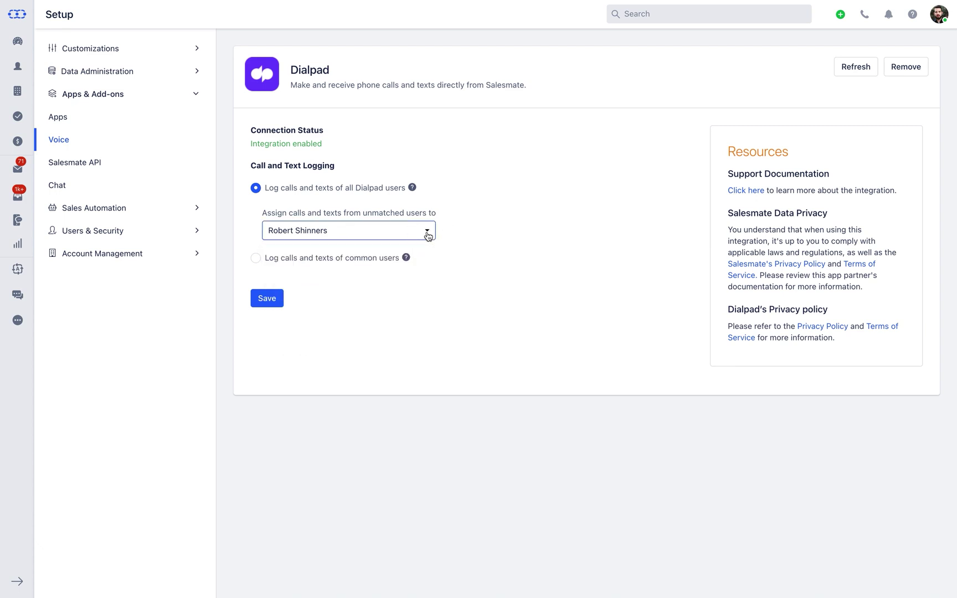
pyautogui.click(266, 301)
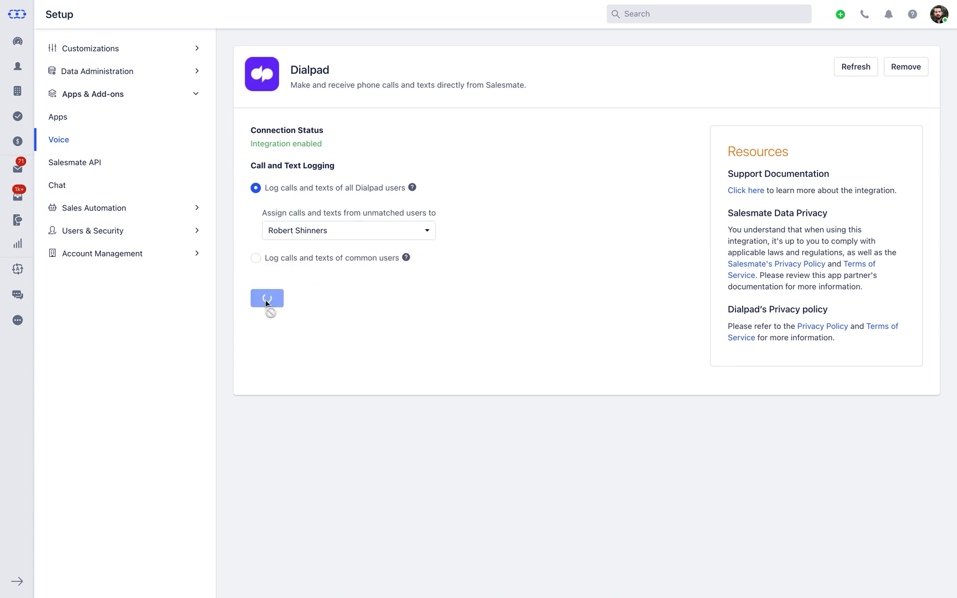
# Start a new journey with a Record Created trigger set to Contact records
pyautogui.click(18, 269)
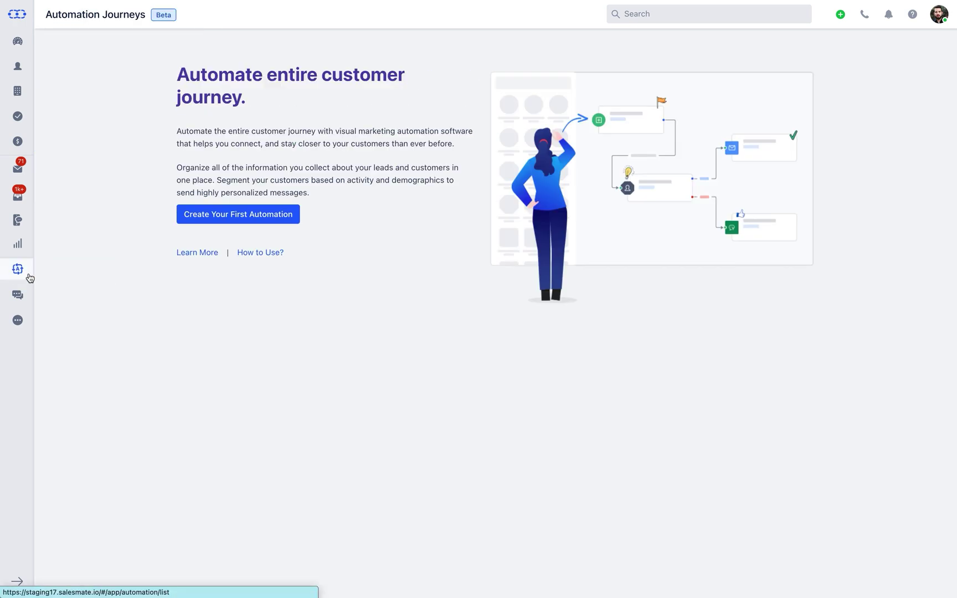
pyautogui.click(218, 219)
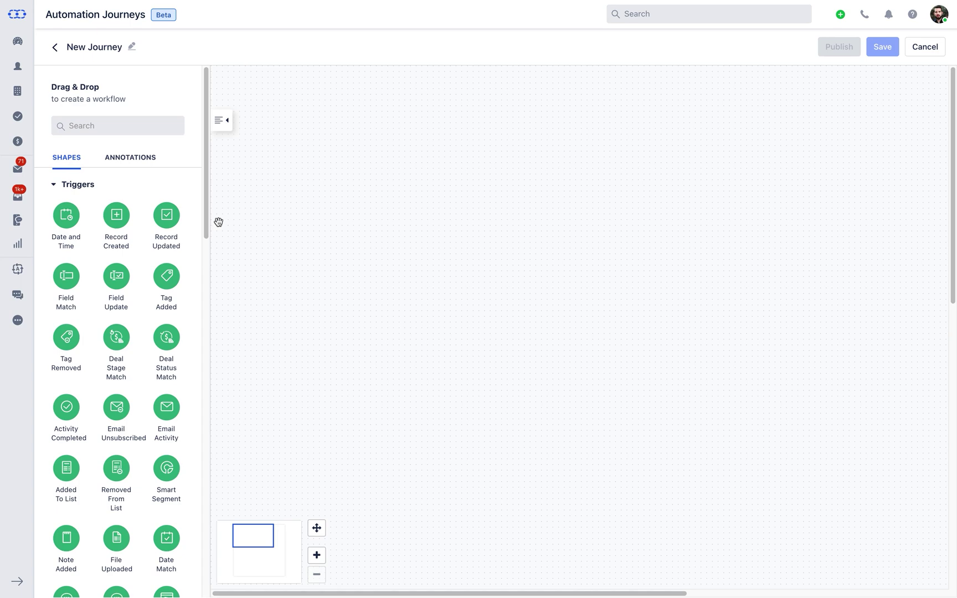
pyautogui.moveTo(116, 217); pyautogui.dragTo(261, 265)
pyautogui.doubleClick(279, 267)
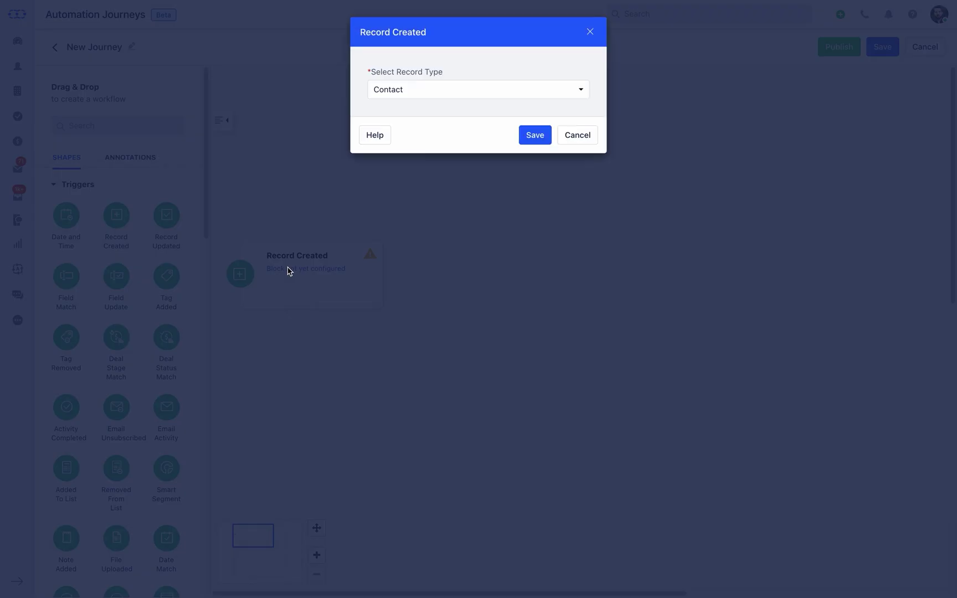
pyautogui.click(583, 89)
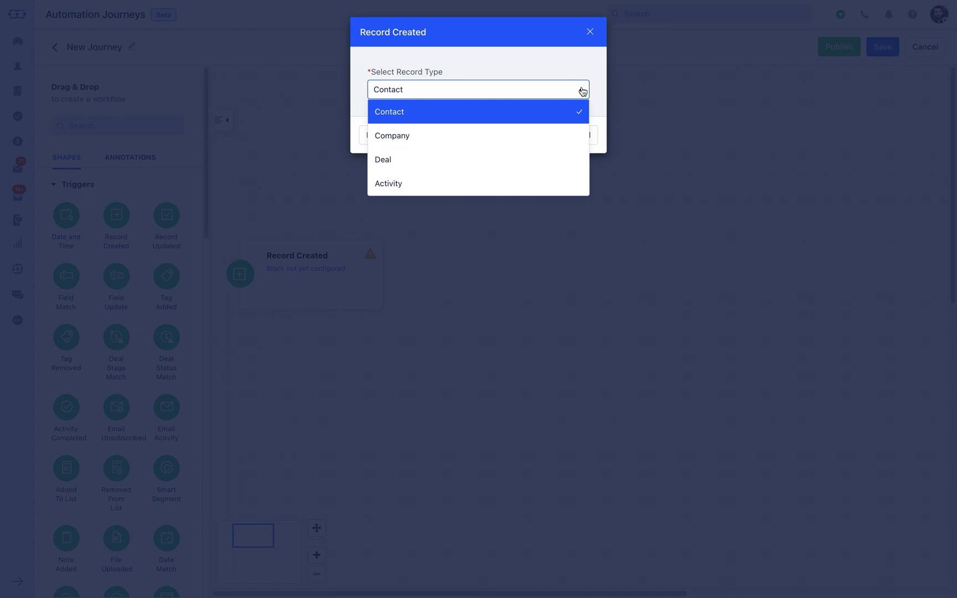
pyautogui.click(582, 91)
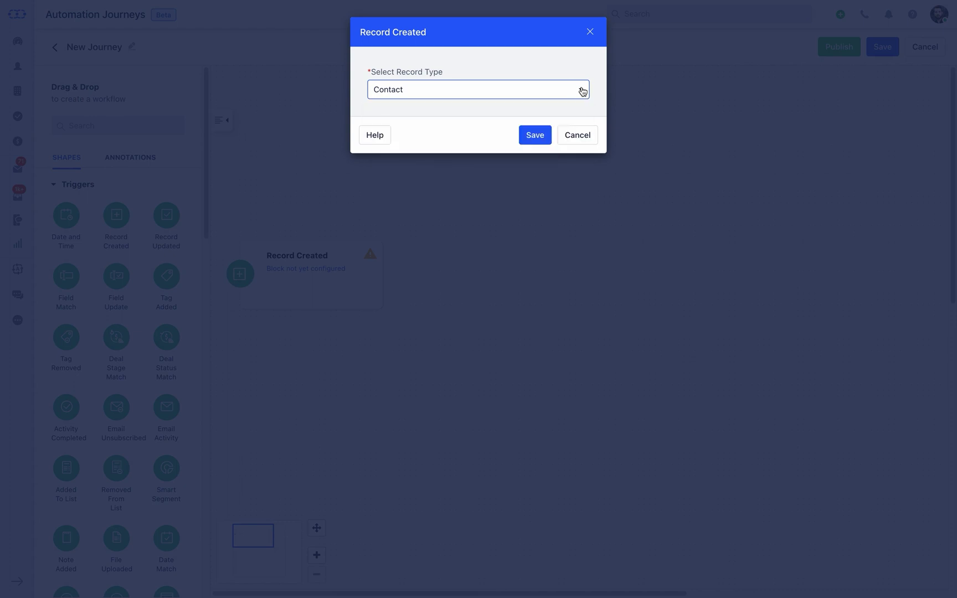
pyautogui.click(535, 135)
pyautogui.moveTo(206, 211); pyautogui.dragTo(210, 434)
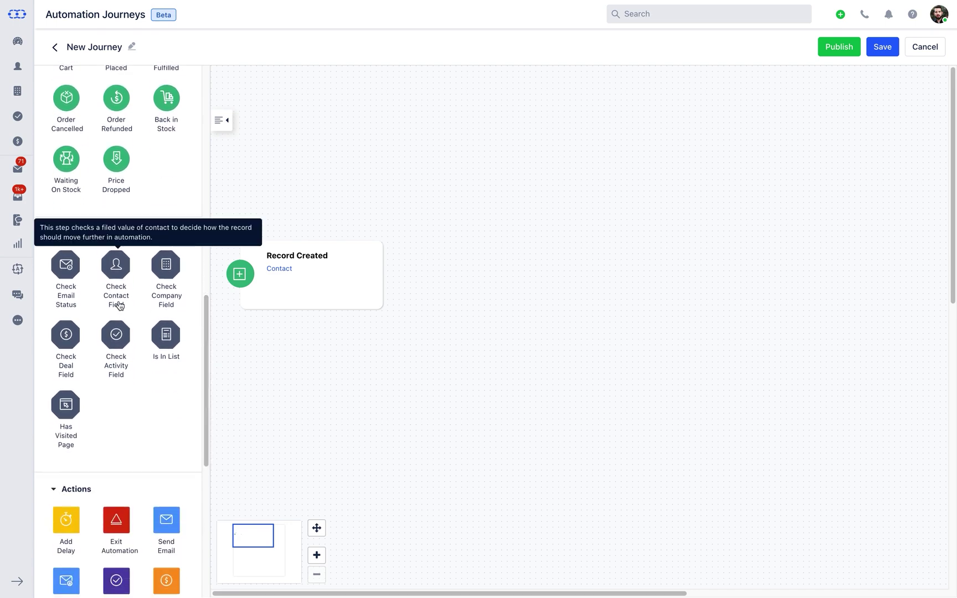
# Add a Check Contact Field step with the condition SMS Opt Out = false
pyautogui.moveTo(118, 305); pyautogui.dragTo(506, 286)
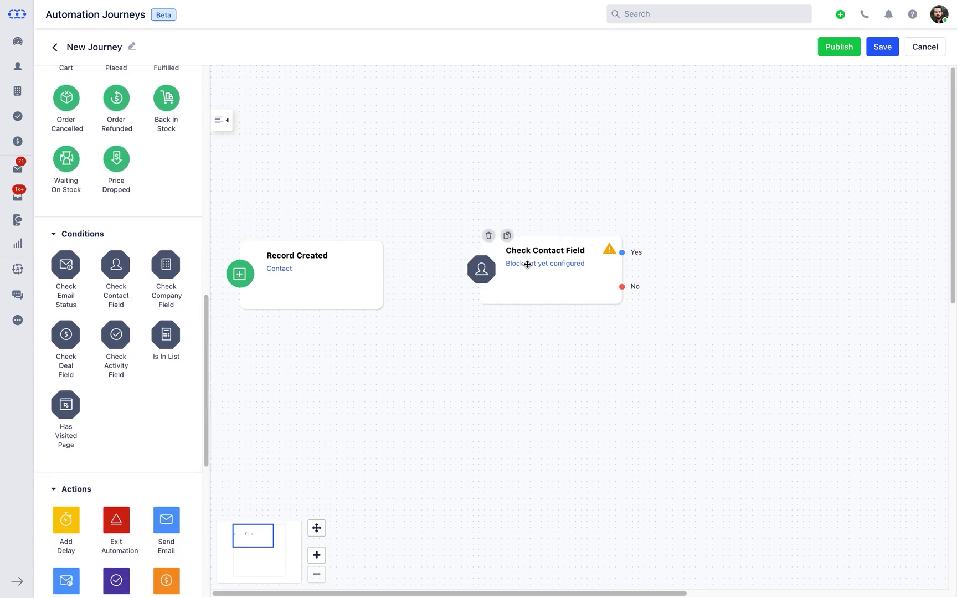
pyautogui.click(528, 267)
pyautogui.click(337, 105)
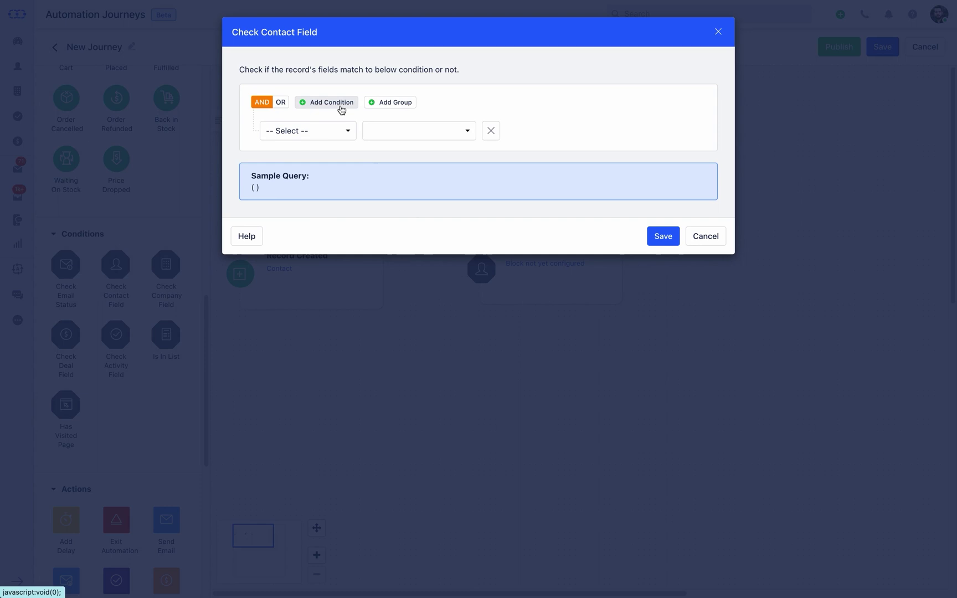
pyautogui.click(346, 128)
pyautogui.write('sms')
pyautogui.click(348, 201)
pyautogui.click(567, 131)
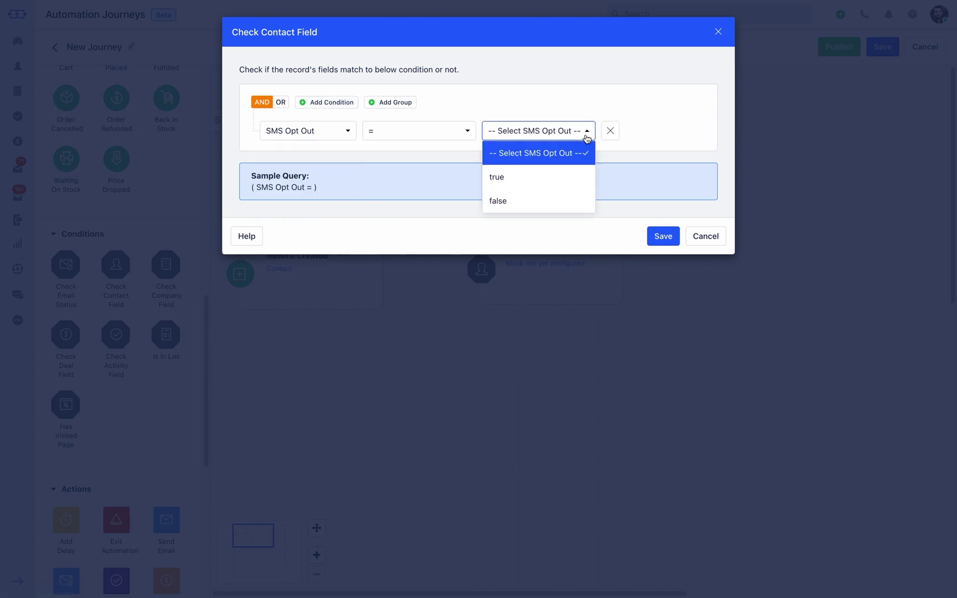
pyautogui.click(572, 200)
pyautogui.click(662, 237)
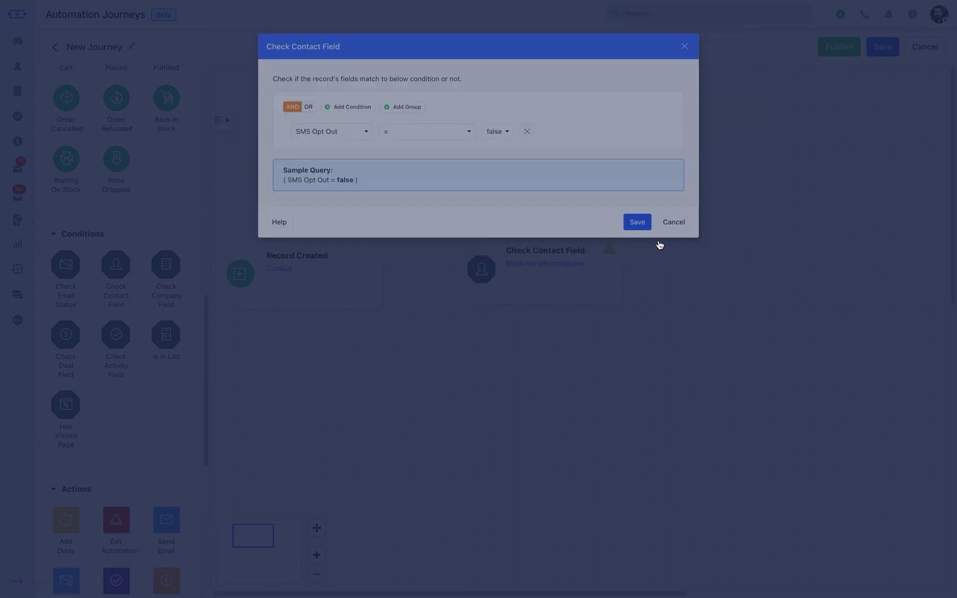
pyautogui.moveTo(206, 369); pyautogui.dragTo(206, 499)
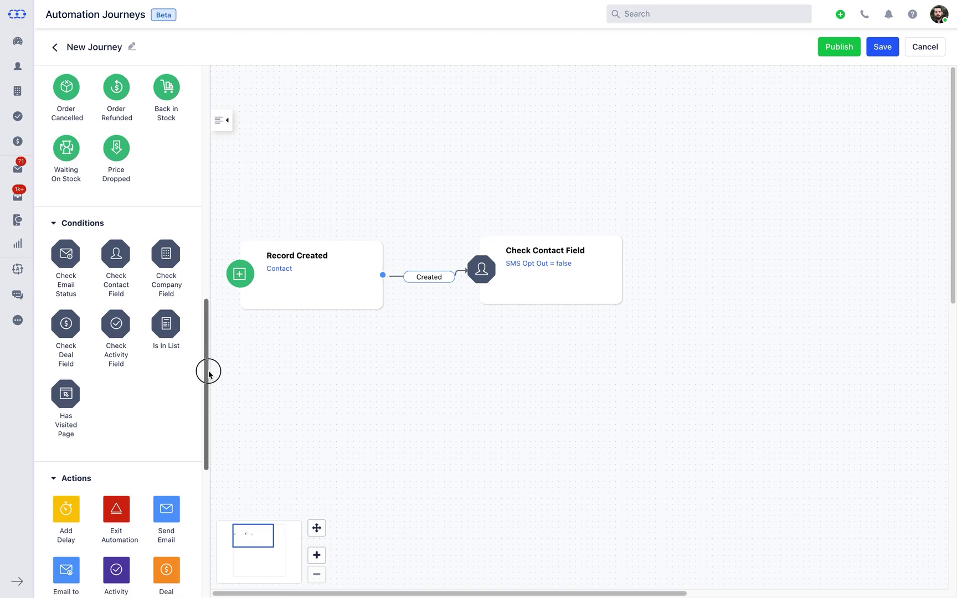
pyautogui.moveTo(170, 540)
pyautogui.mouseDown()
pyautogui.moveTo(712, 331)
pyautogui.moveTo(768, 256)
pyautogui.mouseUp()
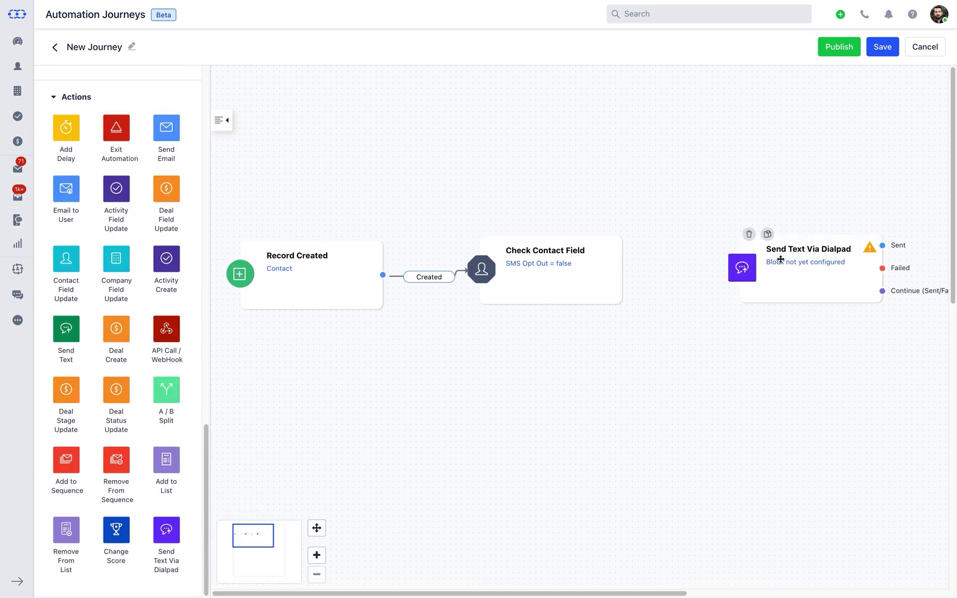
# Set the Dialpad text step to the public Welcome to Salesmate template, link it to Yes, and save
pyautogui.click(780, 259)
pyautogui.click(581, 91)
pyautogui.click(577, 135)
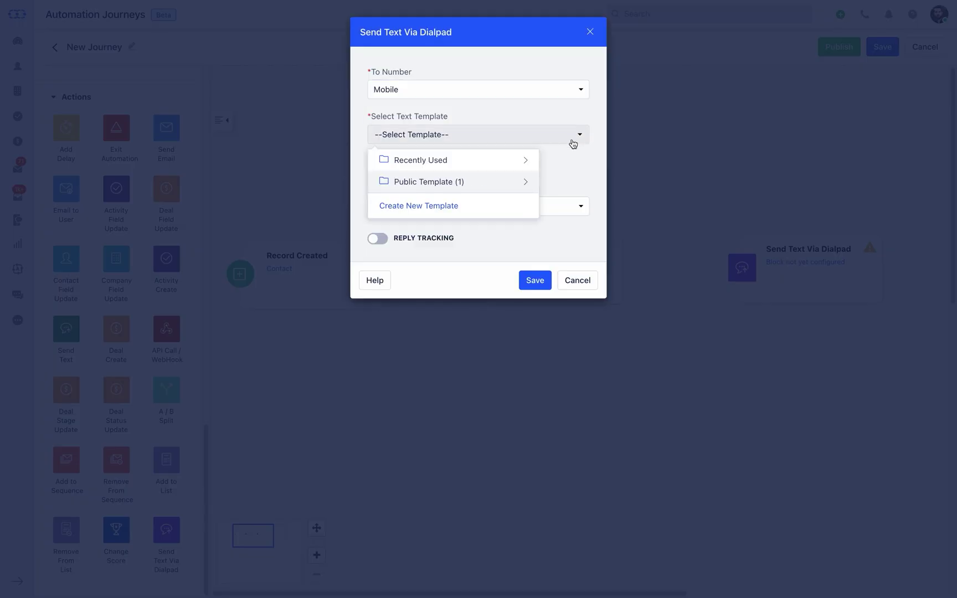
pyautogui.click(449, 182)
pyautogui.click(478, 216)
pyautogui.click(532, 278)
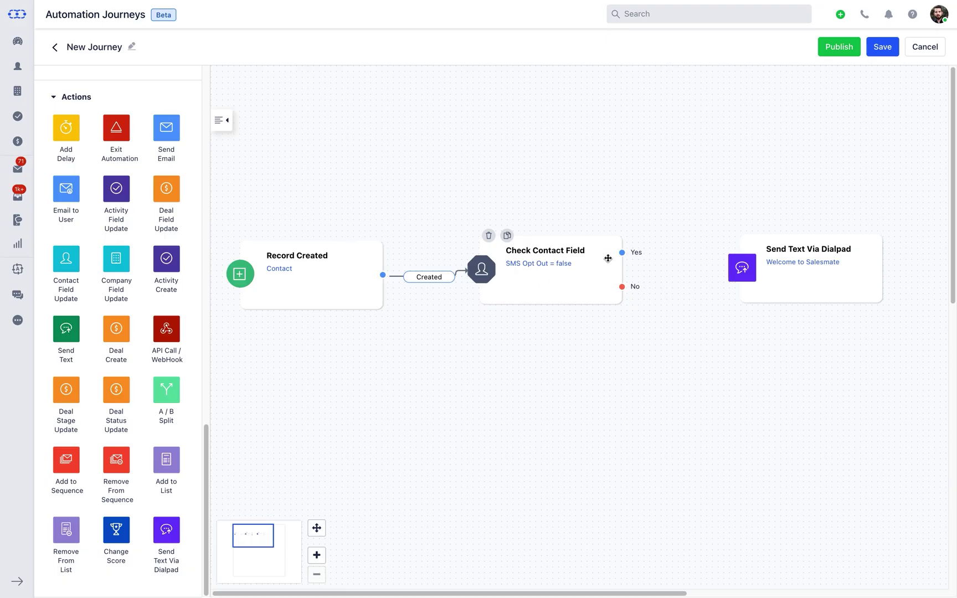
pyautogui.moveTo(622, 252); pyautogui.dragTo(741, 266)
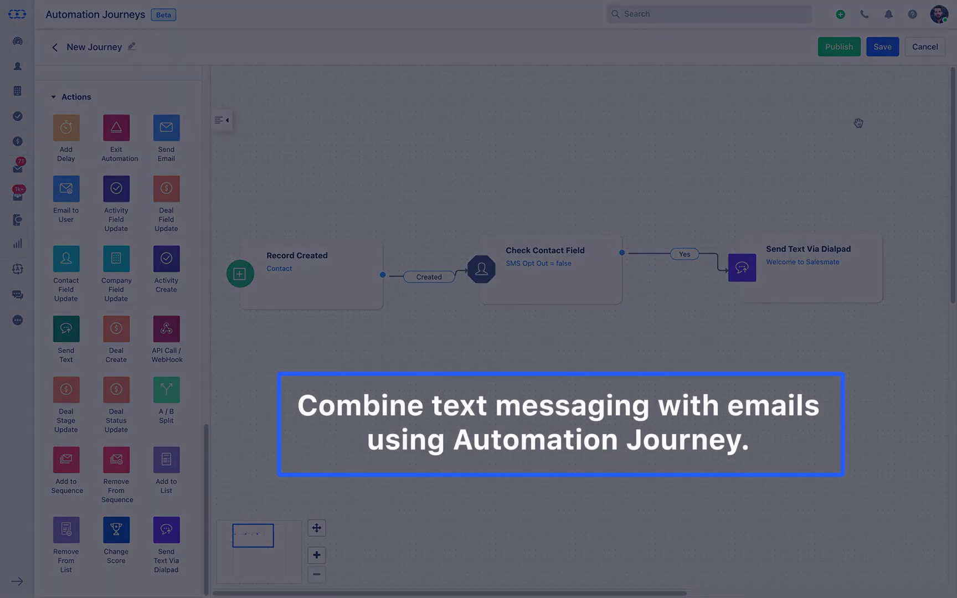
pyautogui.click(883, 50)
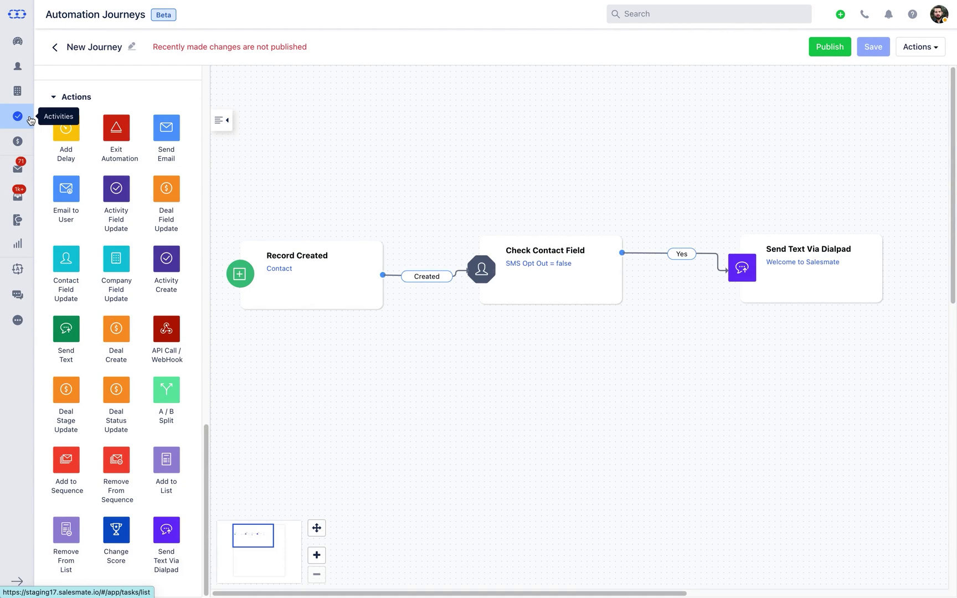
pyautogui.click(17, 117)
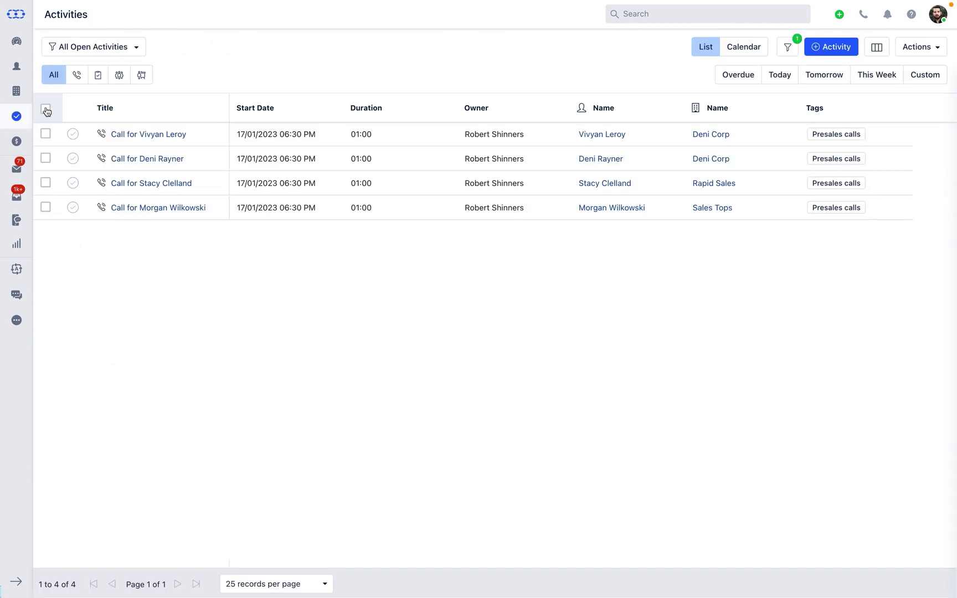
pyautogui.click(46, 109)
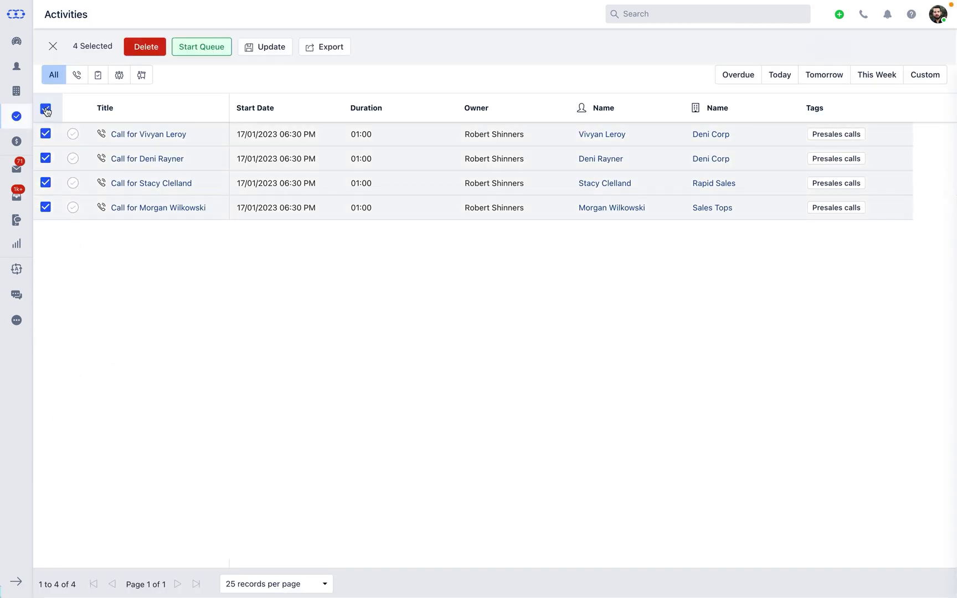
pyautogui.click(196, 49)
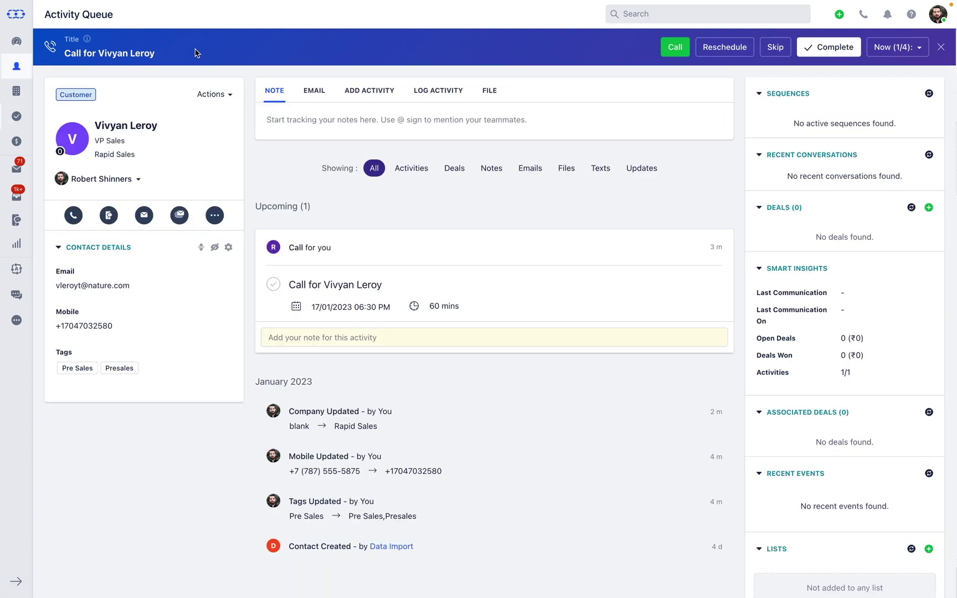
pyautogui.click(670, 51)
pyautogui.click(671, 106)
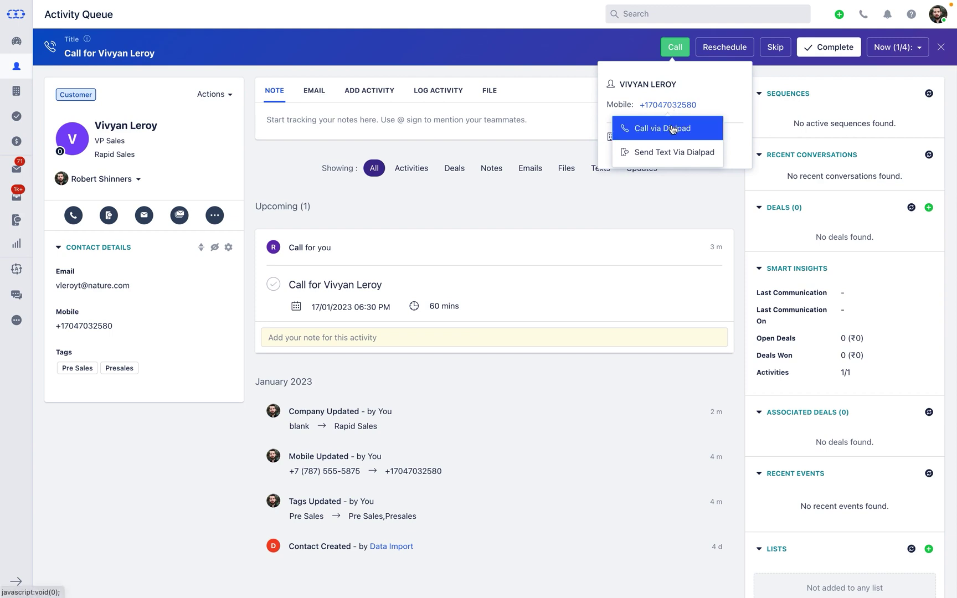
pyautogui.click(670, 128)
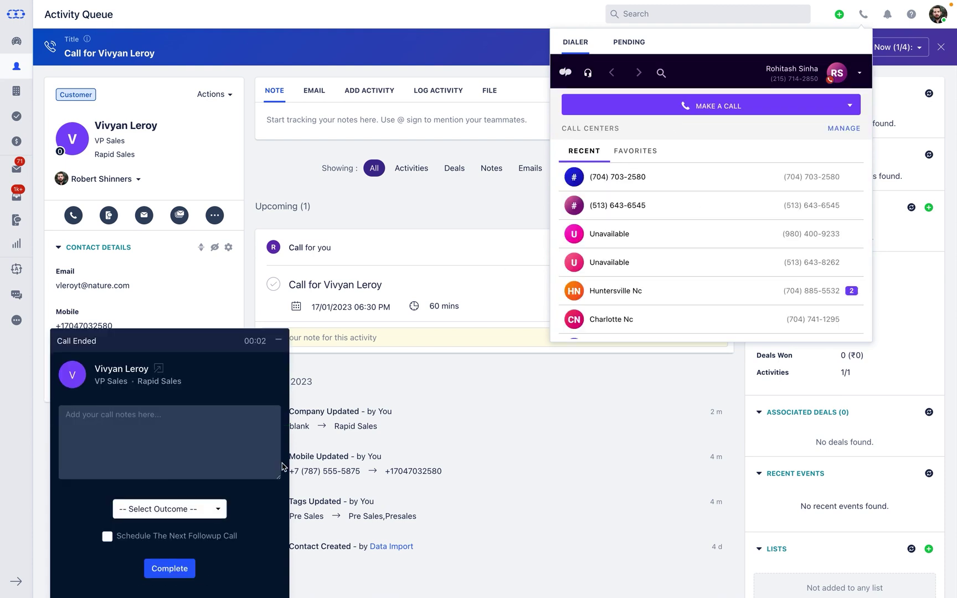
pyautogui.click(220, 512)
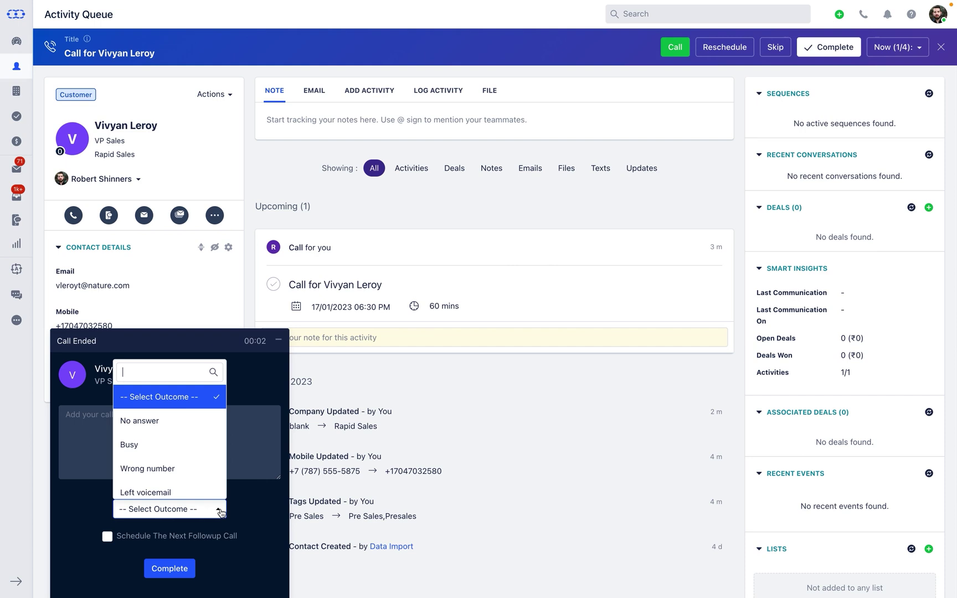
pyautogui.click(178, 454)
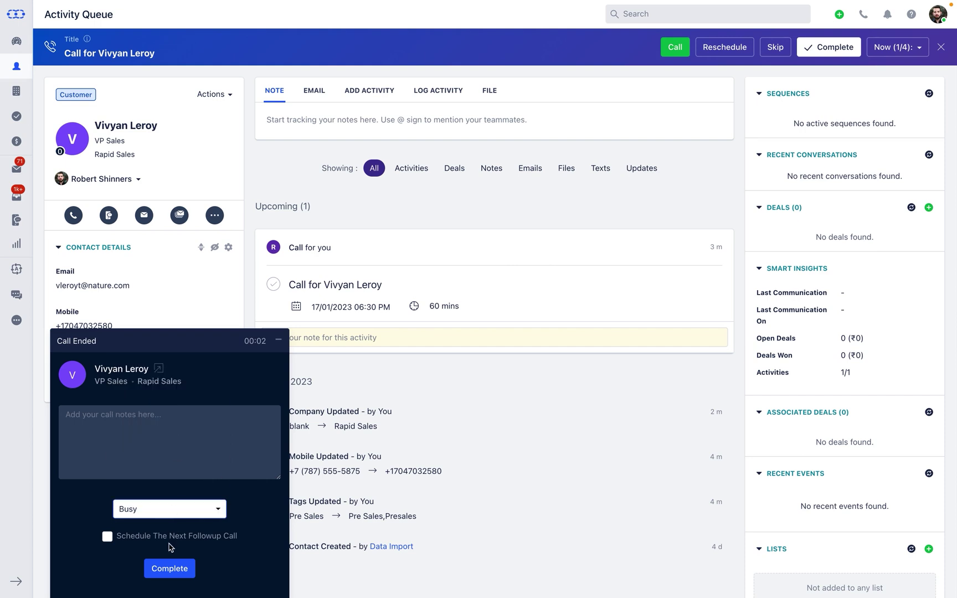
pyautogui.click(169, 568)
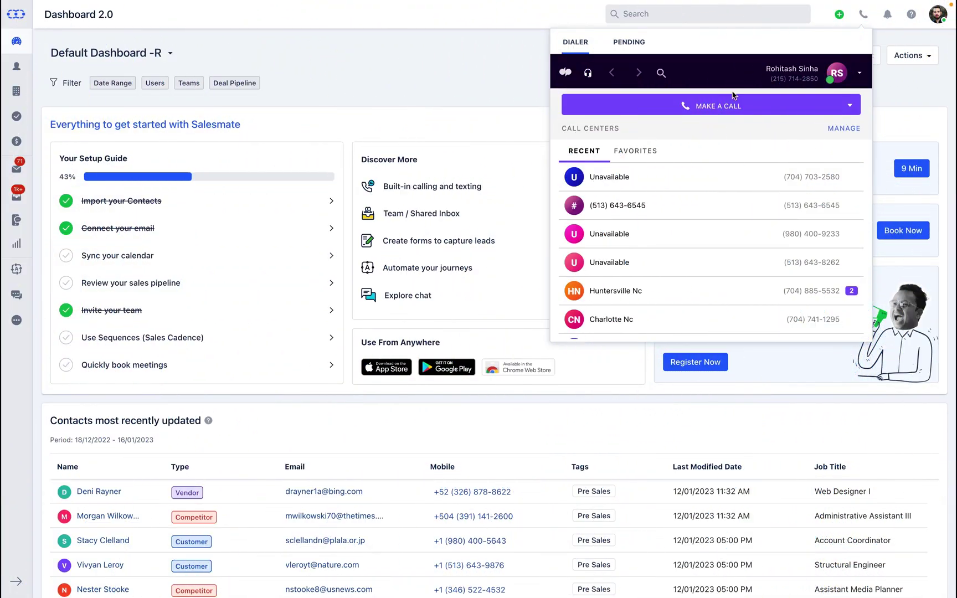
pyautogui.click(729, 107)
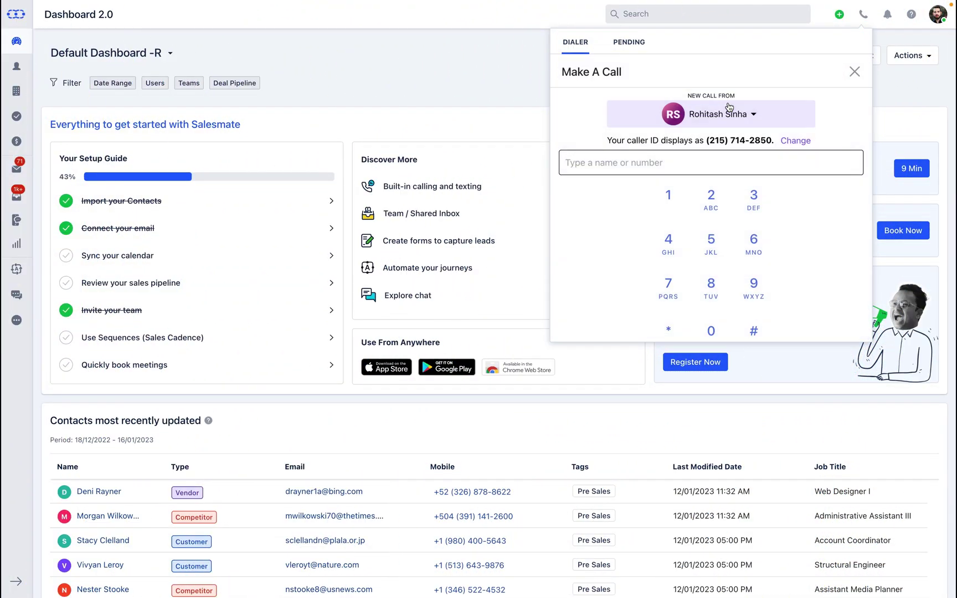
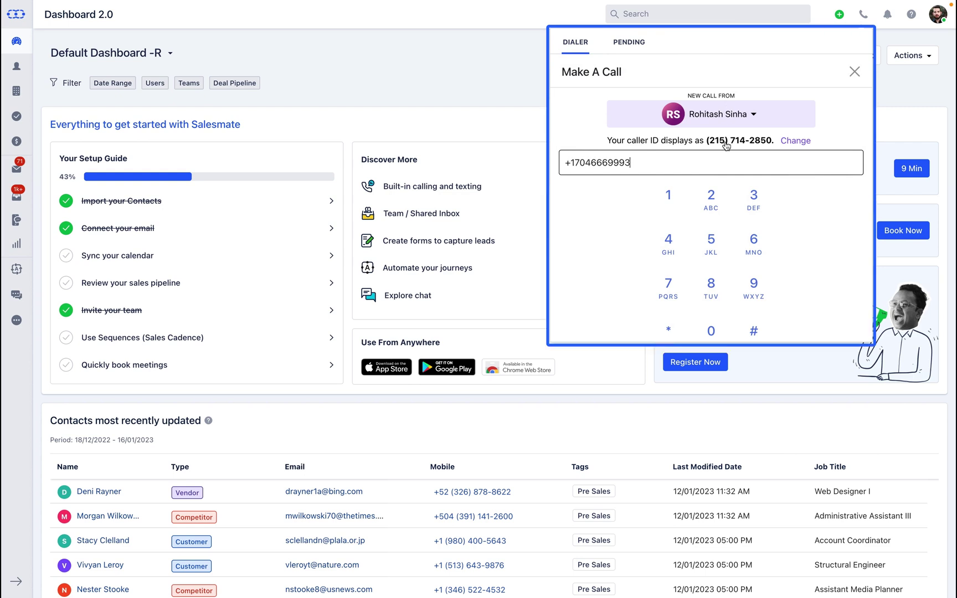
pyautogui.scroll(-2, 807, 230)
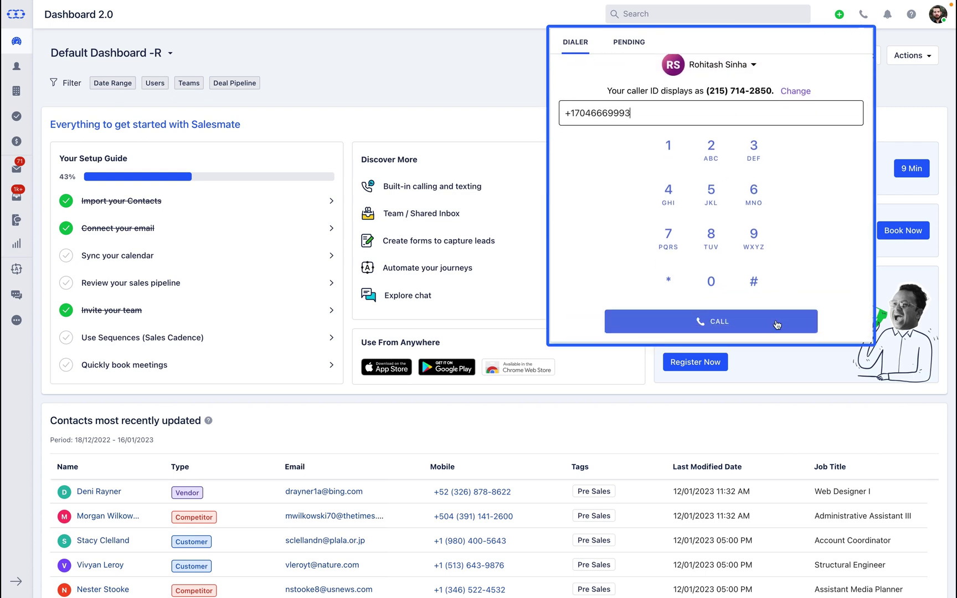
pyautogui.click(714, 325)
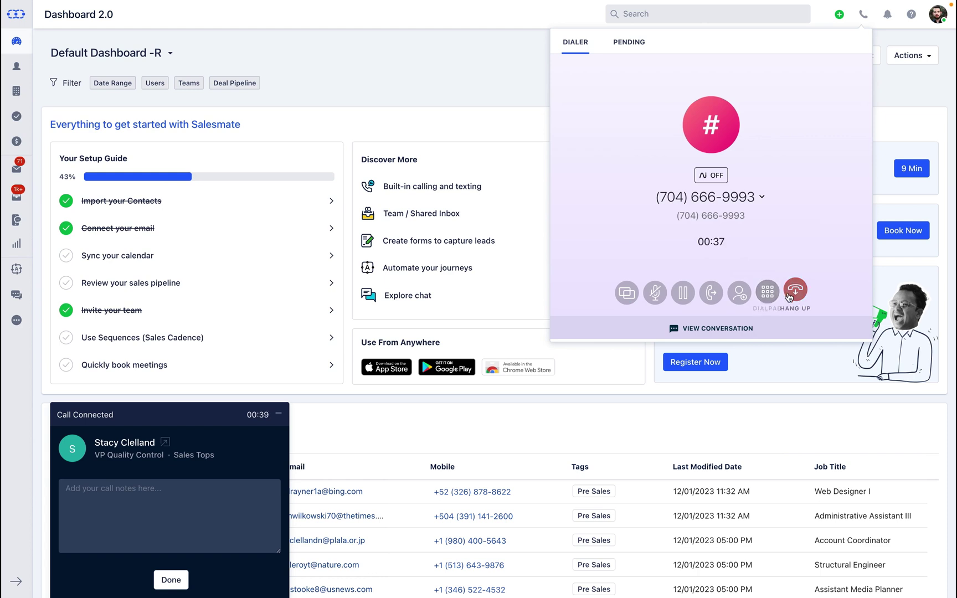
pyautogui.click(794, 296)
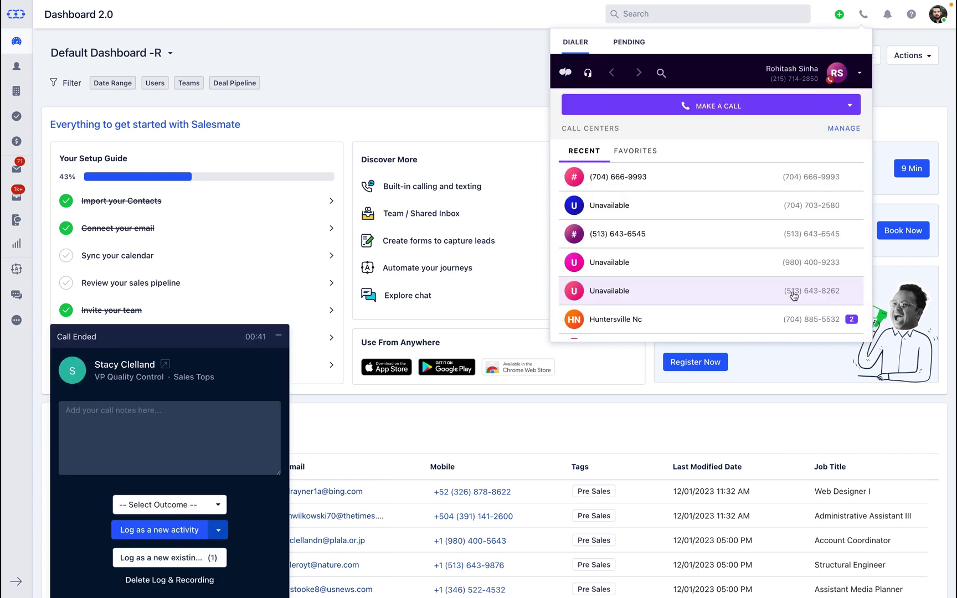